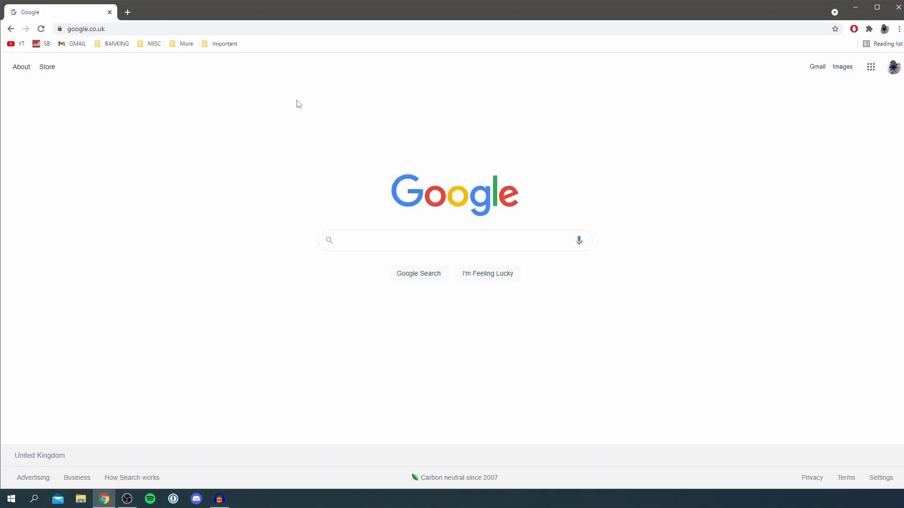
pyautogui.write('https://www.tubebuddy.com/')
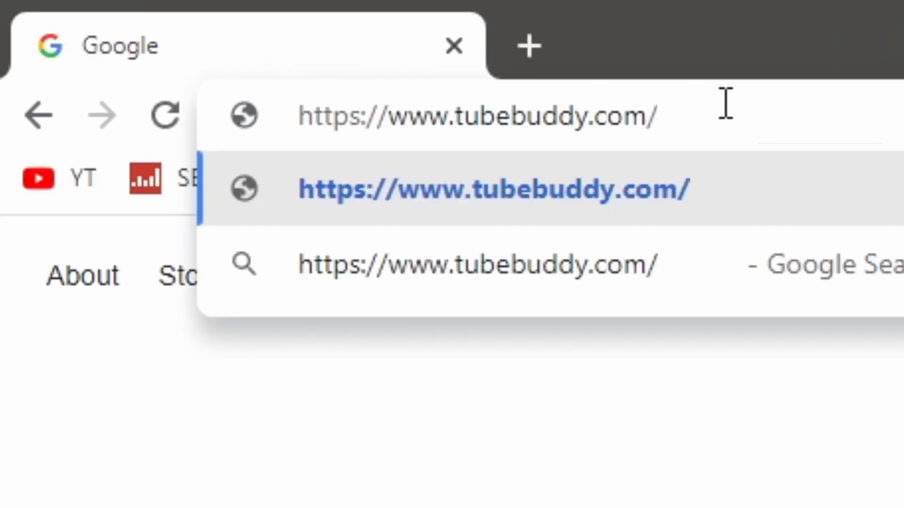
pyautogui.press('Return')
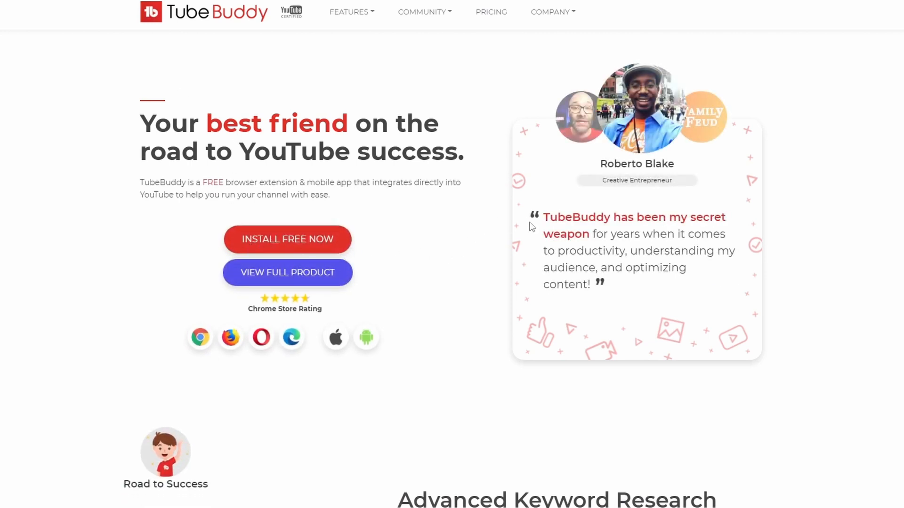
pyautogui.scroll(-3, 495, 162)
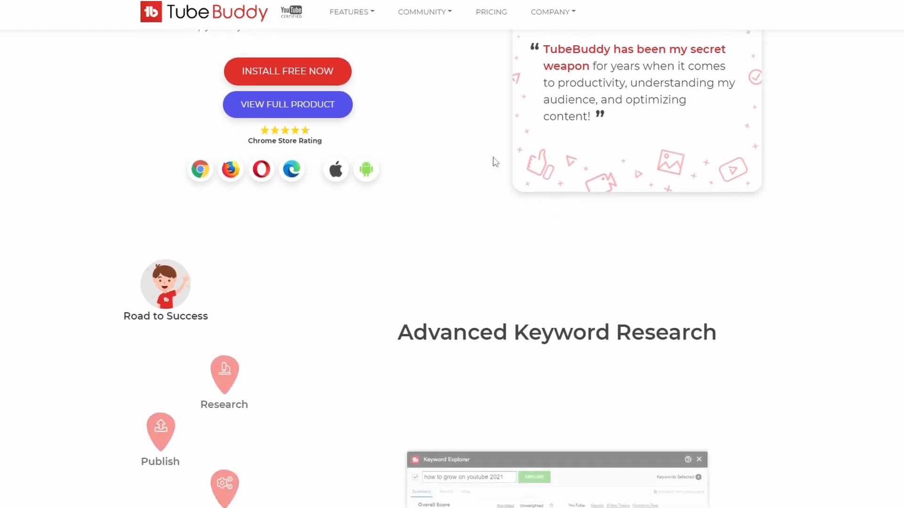
pyautogui.scroll(3, 495, 162)
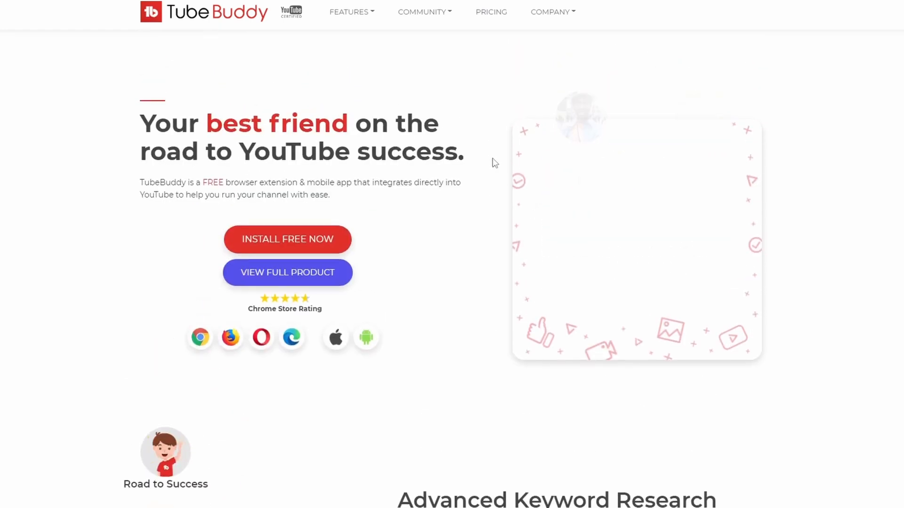
pyautogui.click(305, 241)
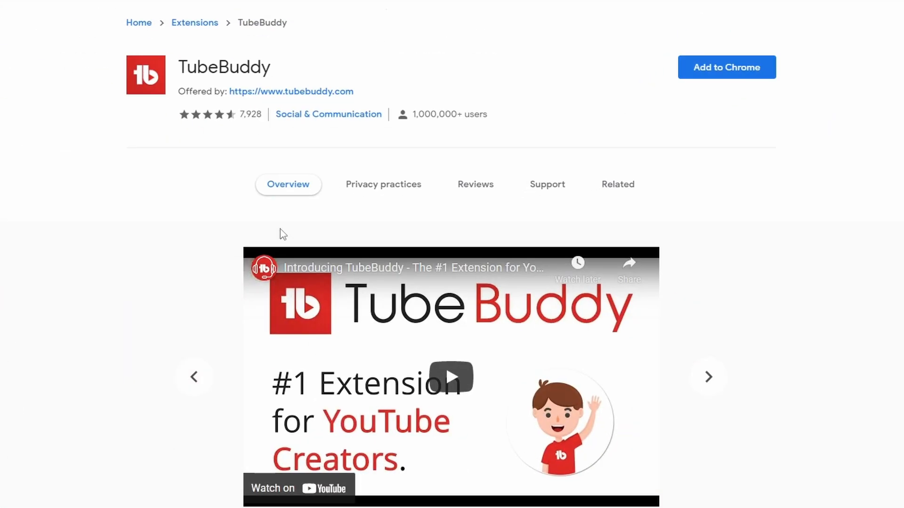
pyautogui.click(716, 74)
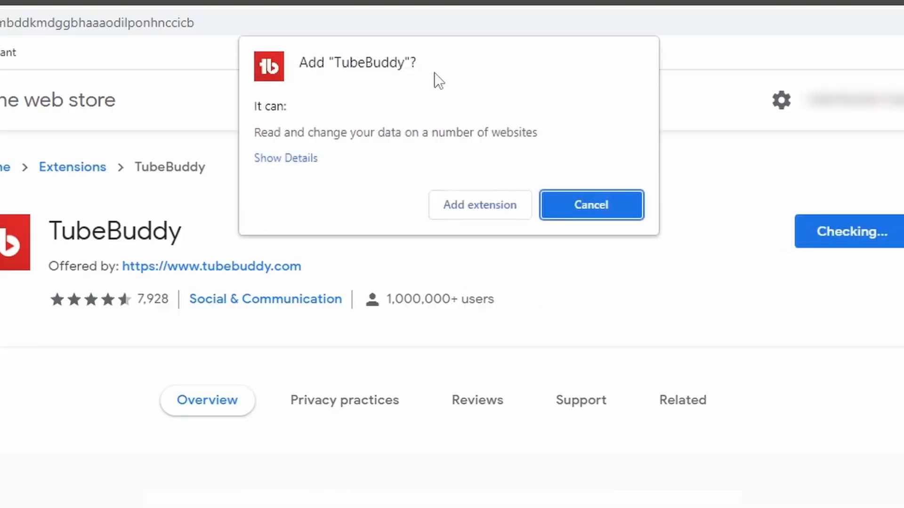
pyautogui.click(455, 204)
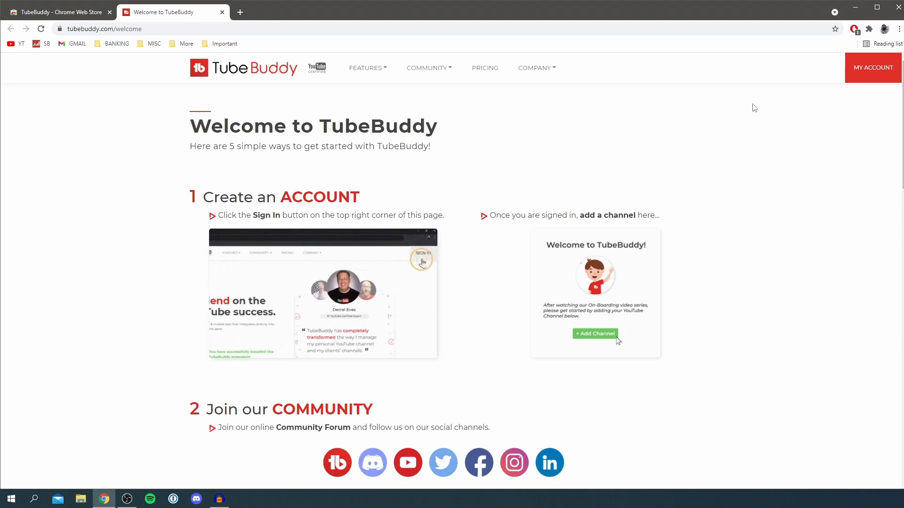
# - Look over the TubeBuddy welcome page's getting-started instructions and open the TubeBuddy account page
pyautogui.scroll(-3, 595, 187)
pyautogui.scroll(2, 595, 187)
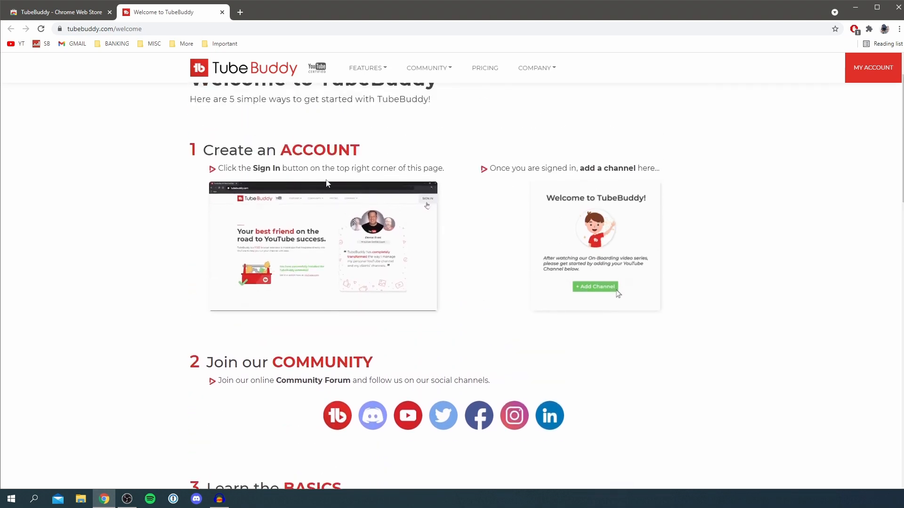
pyautogui.scroll(1, 283, 198)
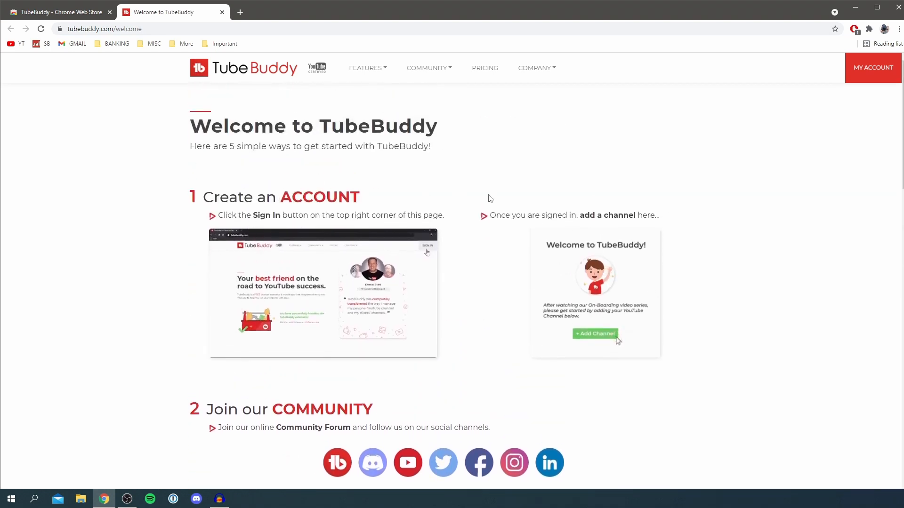
pyautogui.click(866, 78)
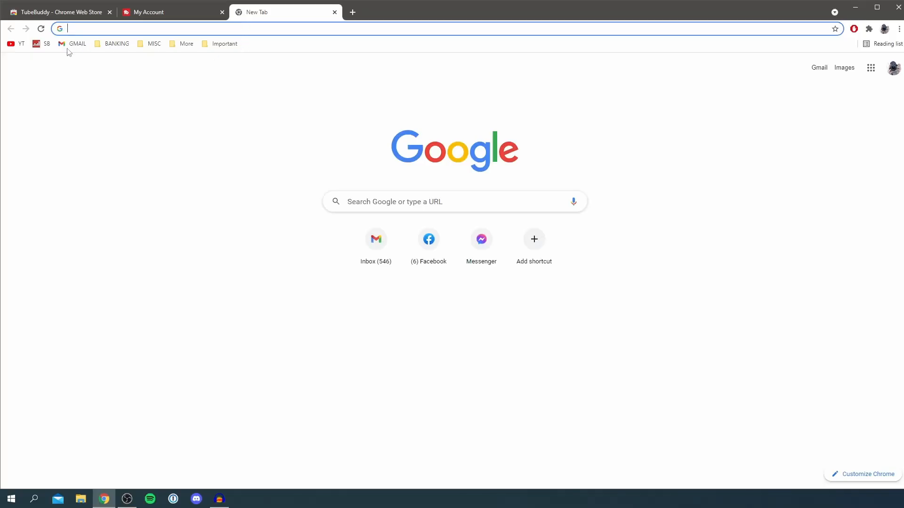
# - Open TubeBuddy's sign-in form on YouTube and agree to its Privacy Policy and Terms of Use
pyautogui.click(14, 45)
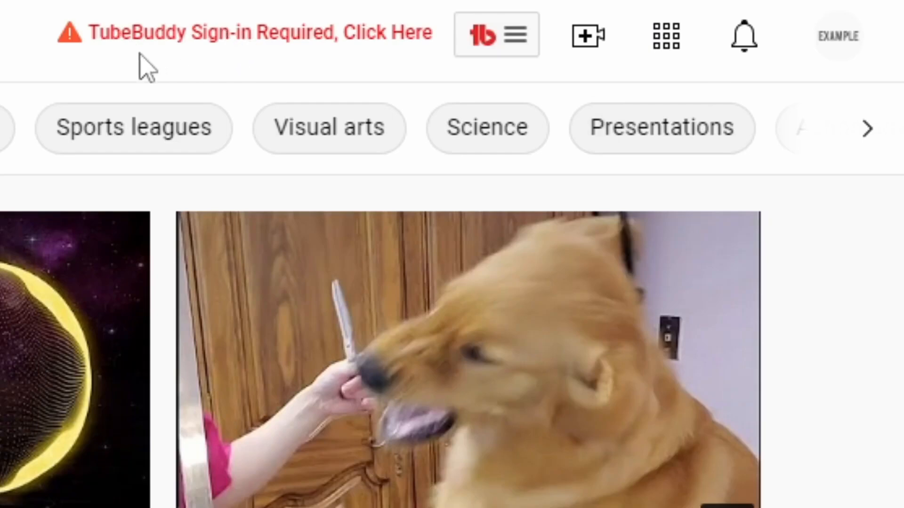
pyautogui.click(228, 35)
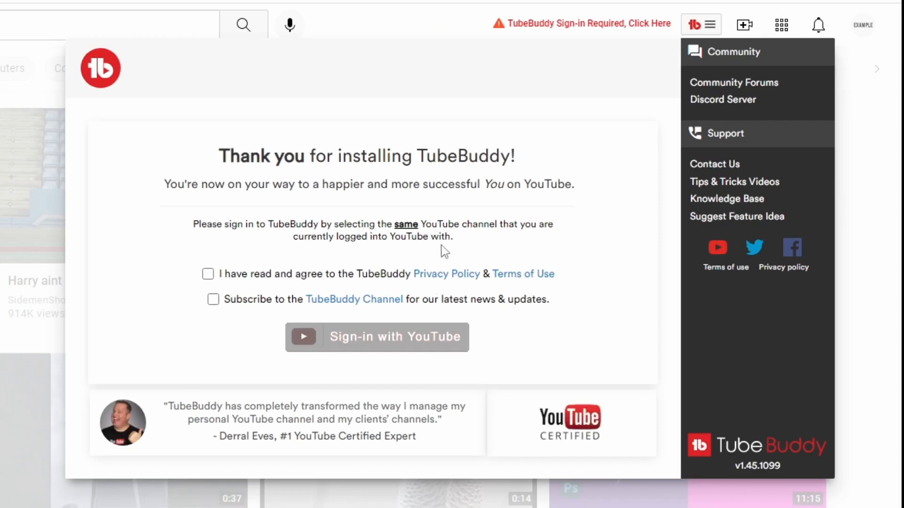
pyautogui.click(207, 274)
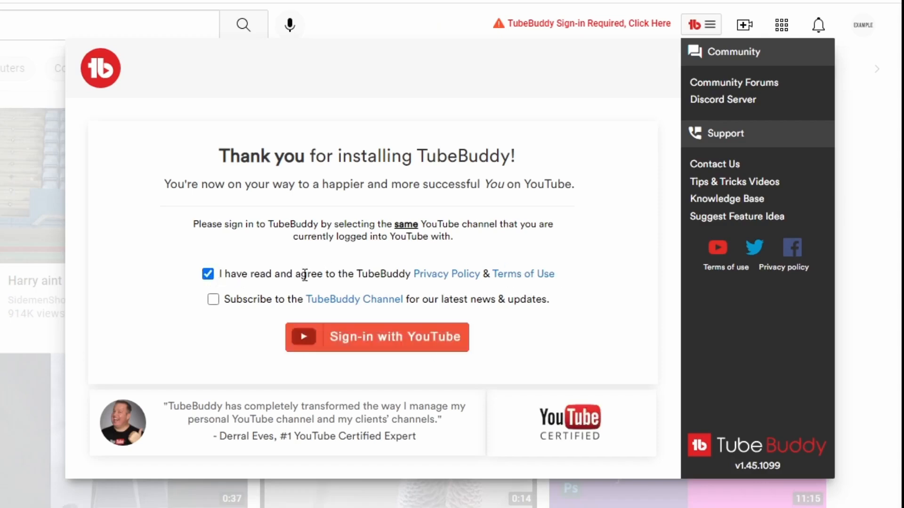
# - Sign in to TubeBuddy with the TutorialExample YouTube channel and allow the requested account access
pyautogui.click(339, 343)
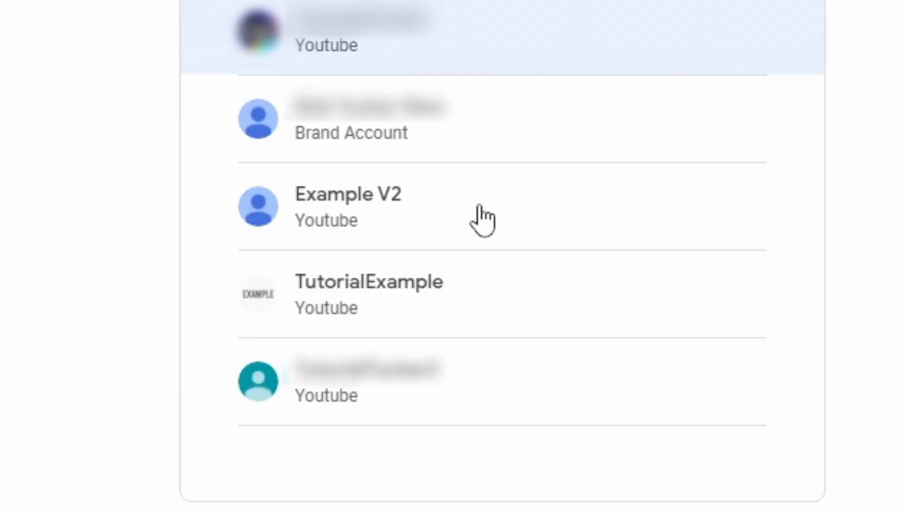
pyautogui.click(413, 293)
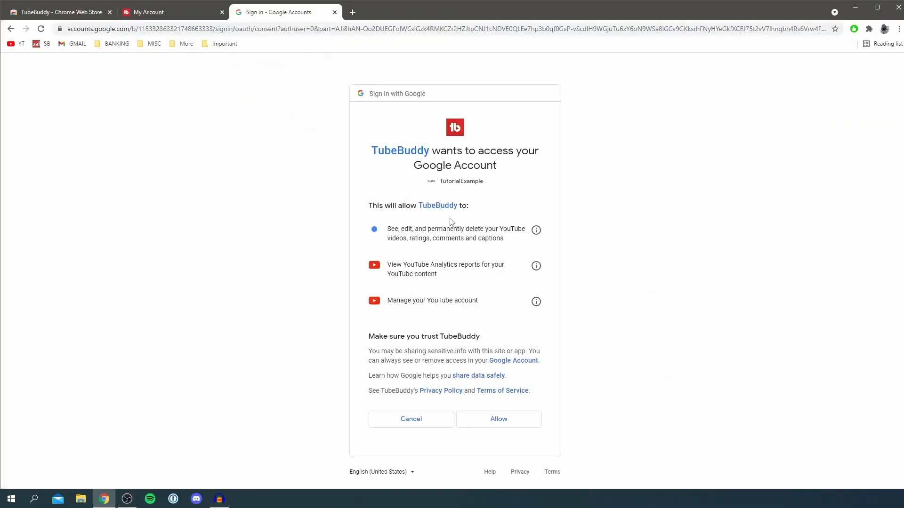
pyautogui.click(500, 418)
pyautogui.rightClick(500, 419)
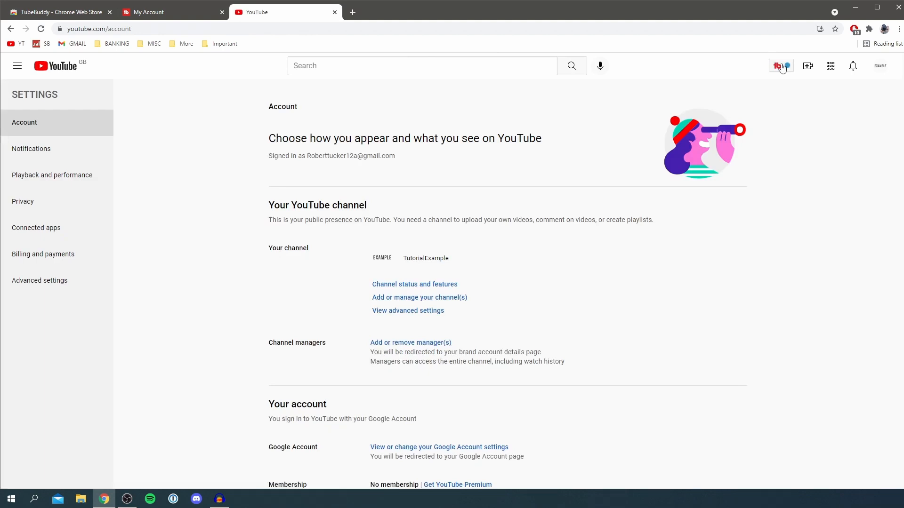
# - Launch TubeBuddy's Keyword Explorer and examine the score analysis for the keyword "minecraft"
pyautogui.click(781, 67)
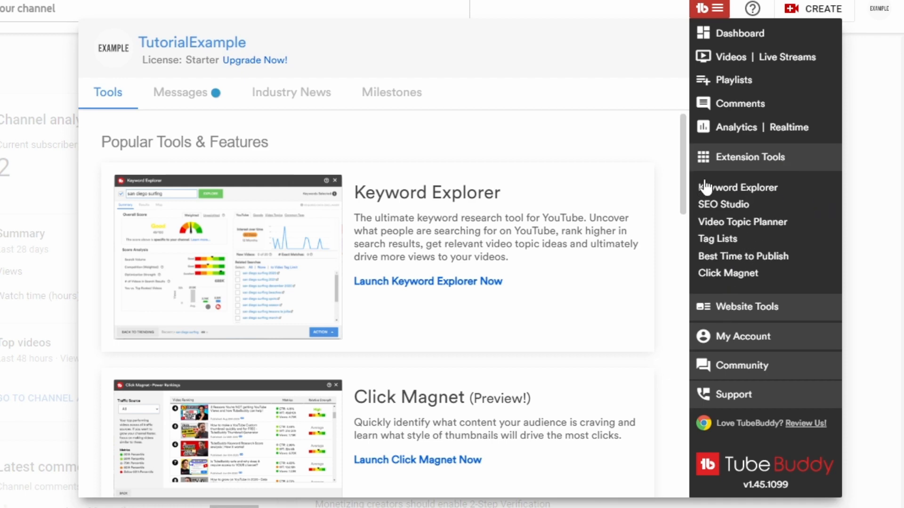
pyautogui.click(742, 190)
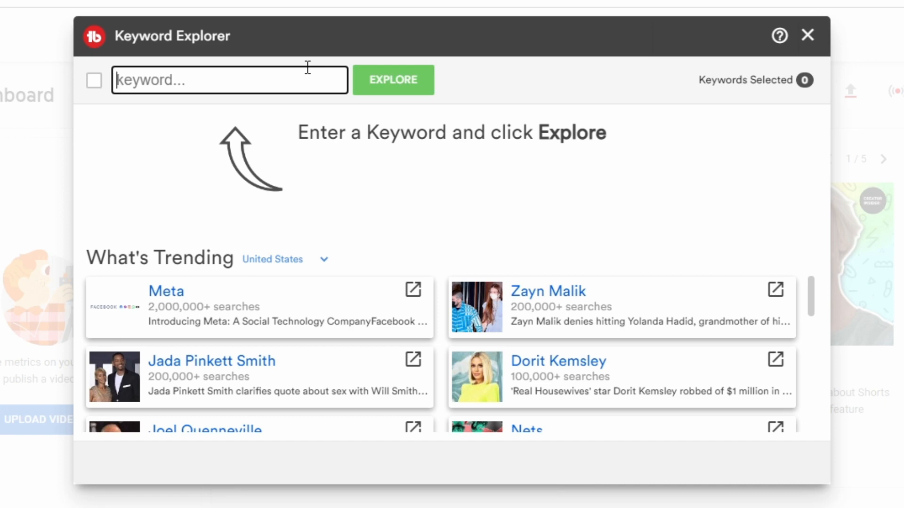
pyautogui.write('minecraft')
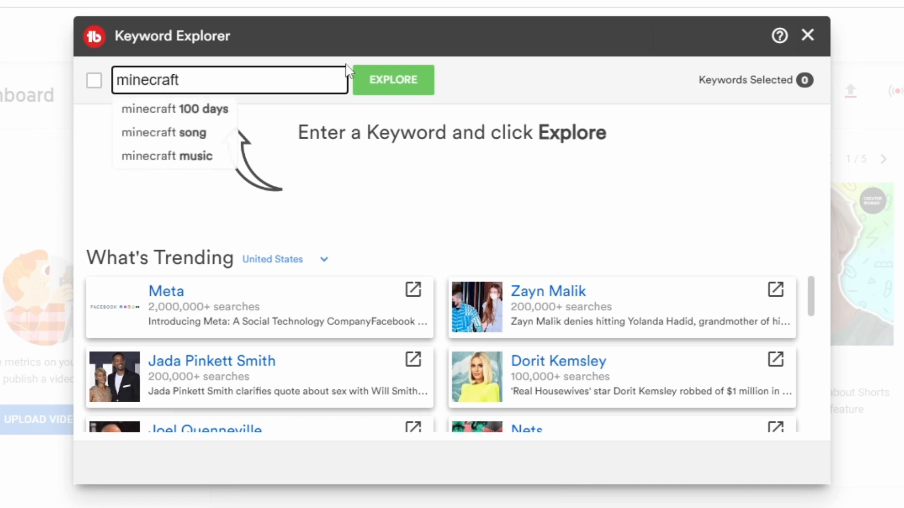
pyautogui.click(389, 83)
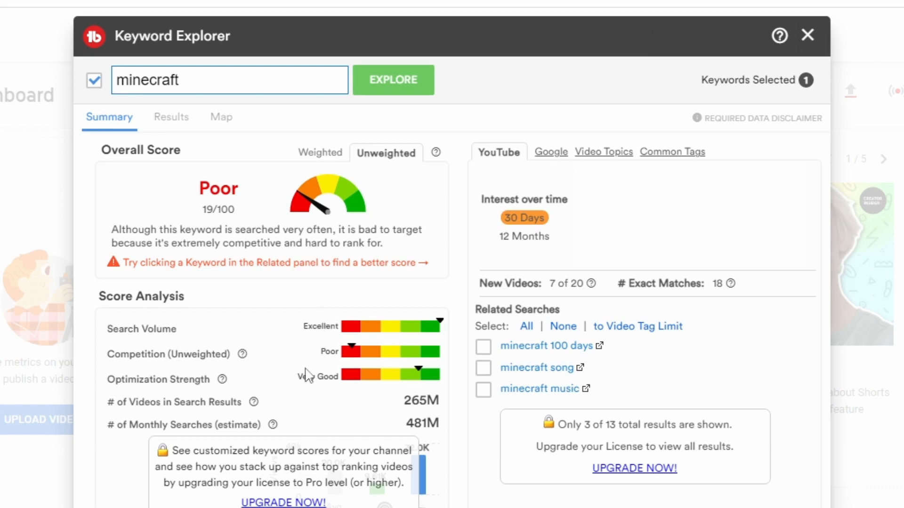
pyautogui.moveTo(215, 454); pyautogui.dragTo(313, 466)
pyautogui.click(302, 478)
# - Explore the keyword "minecraft guides" and close the Keyword Explorer
pyautogui.click(252, 87)
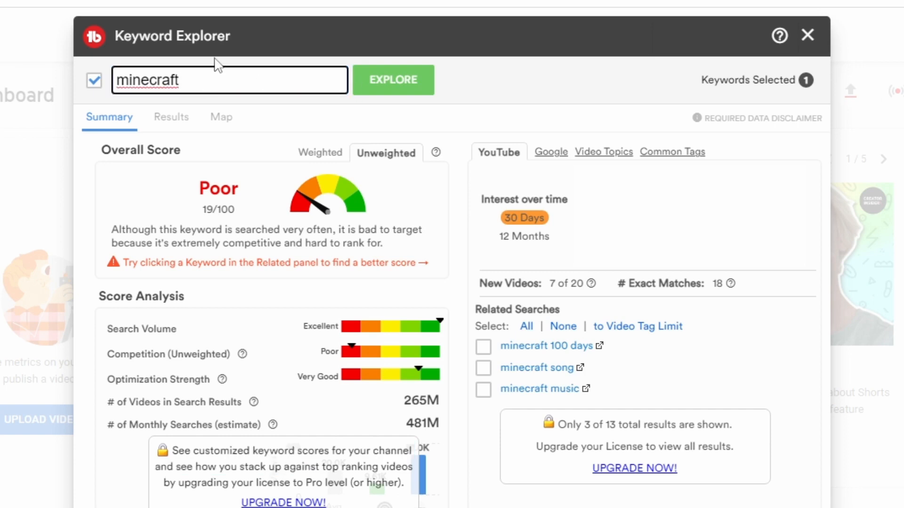
pyautogui.write('guides')
pyautogui.press('Return')
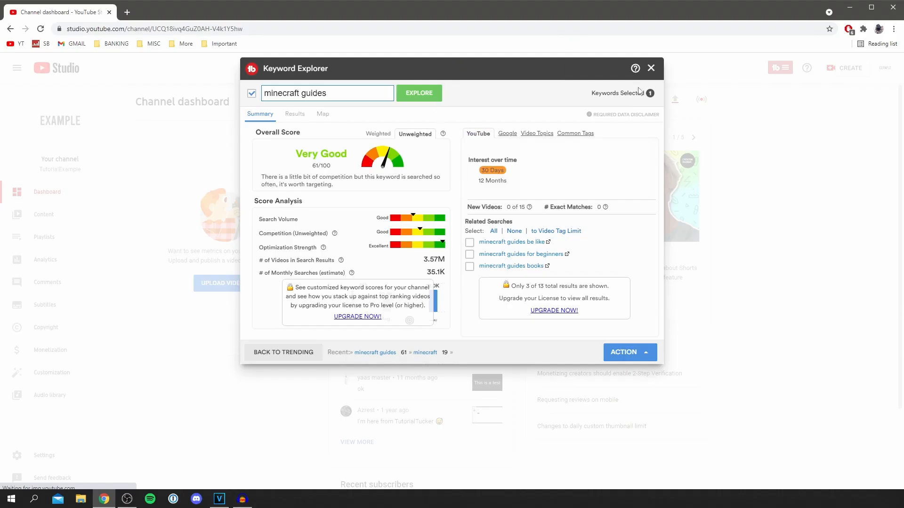
pyautogui.click(650, 68)
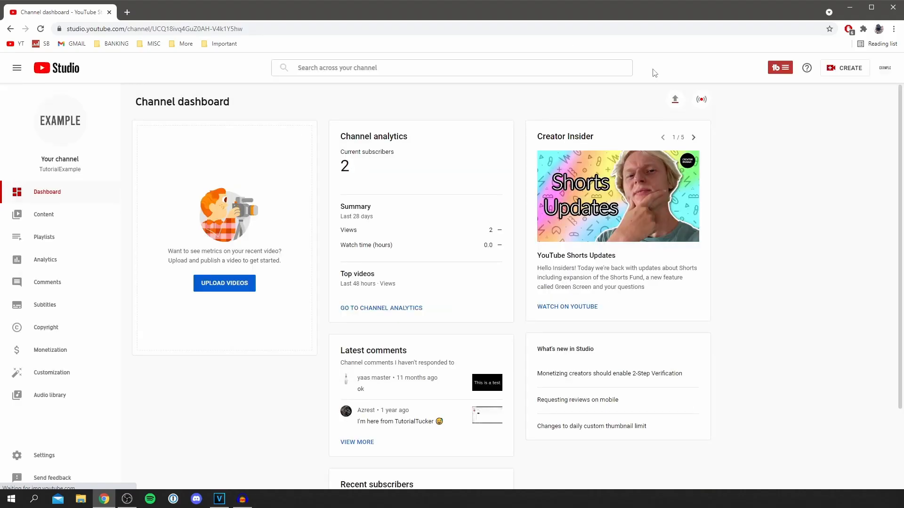
# - Add a video topic titled "Tutorial" with the note "Examples" in the Video Topic Planner, mark it completed, save it and close the planner
pyautogui.click(782, 69)
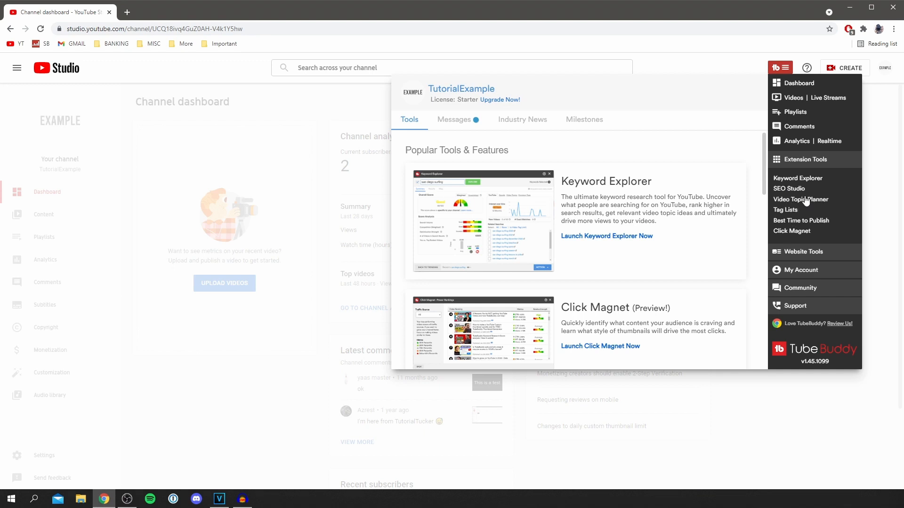
pyautogui.click(806, 200)
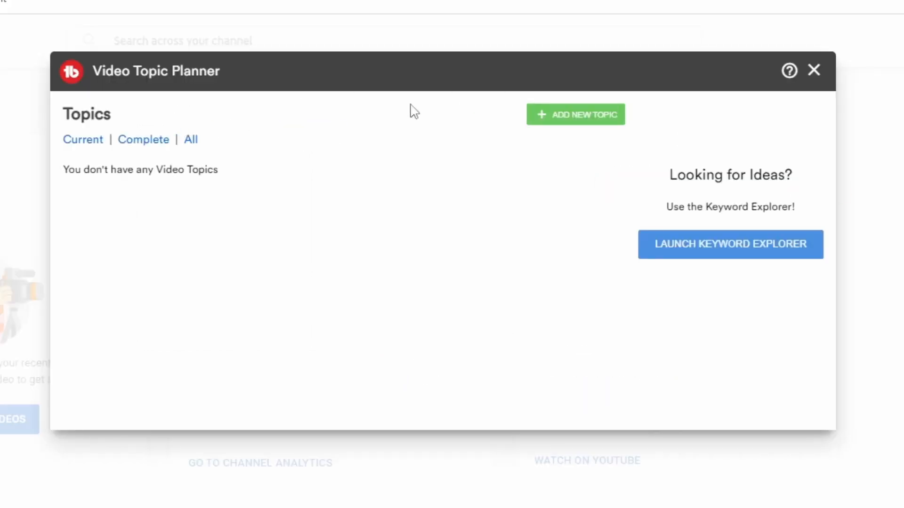
pyautogui.click(575, 120)
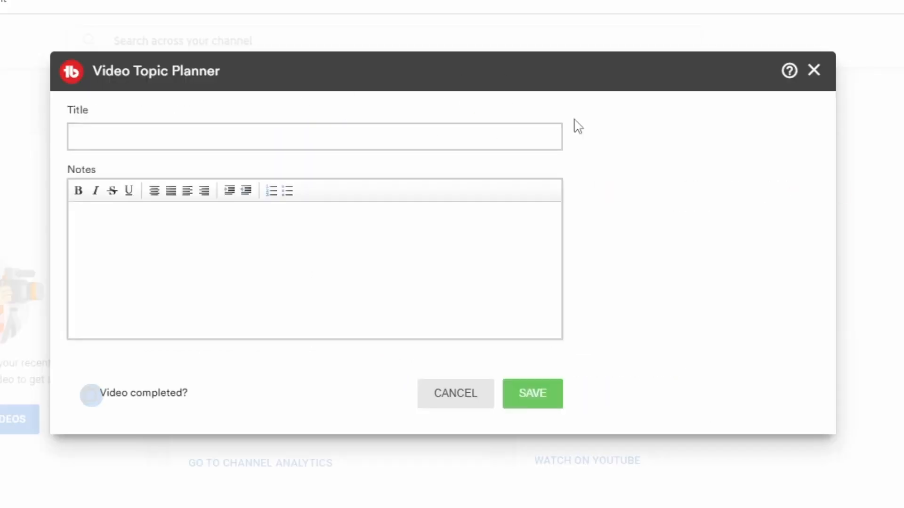
pyautogui.click(315, 146)
pyautogui.write('Tutorial')
pyautogui.click(246, 227)
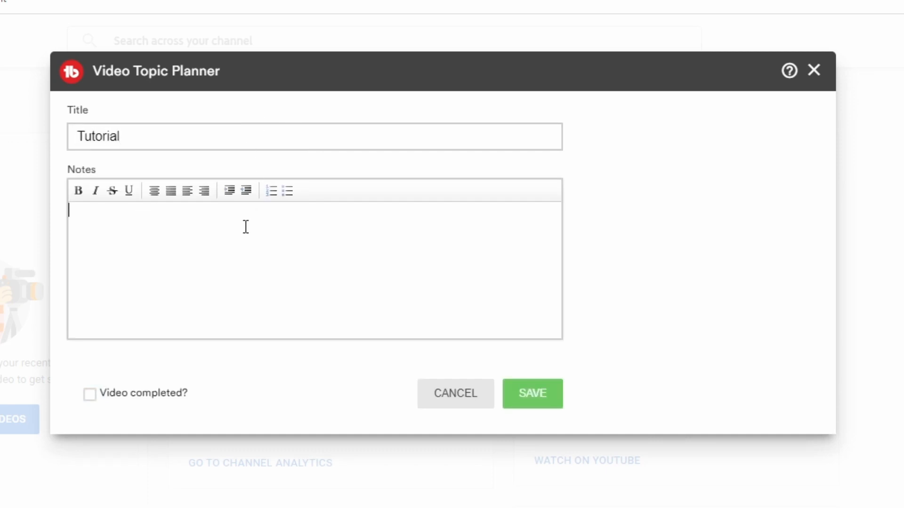
pyautogui.write('Examples')
pyautogui.click(105, 400)
pyautogui.click(544, 404)
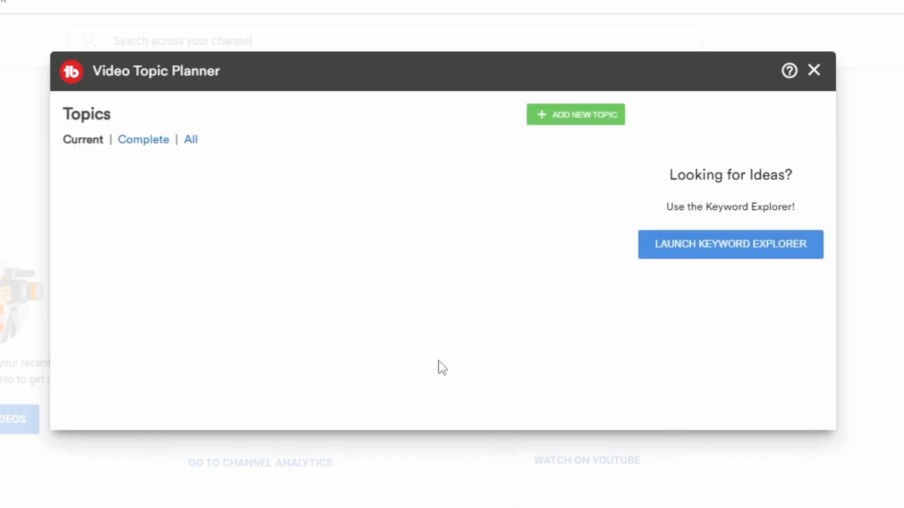
pyautogui.click(814, 71)
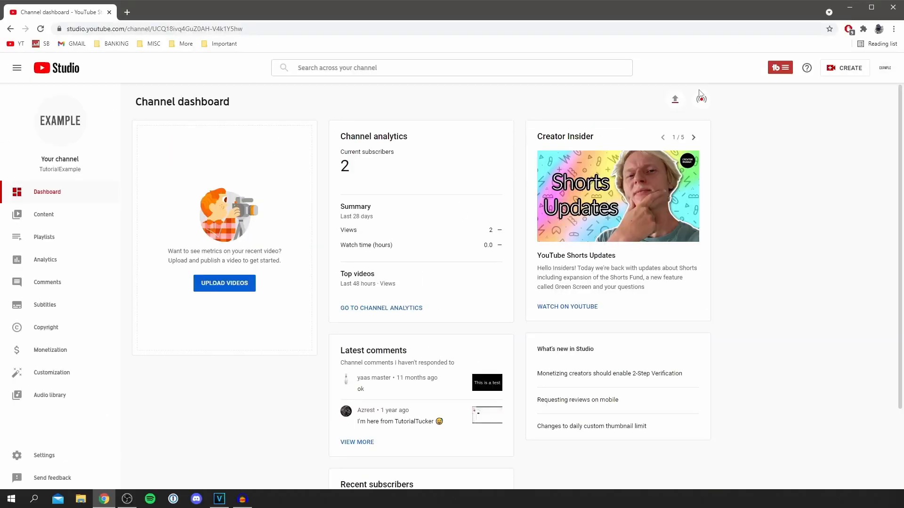
# - Browse TubeBuddy's popular tools and features, from Keyword Explorer through Best Practice Checks, reading what each one does
pyautogui.click(783, 70)
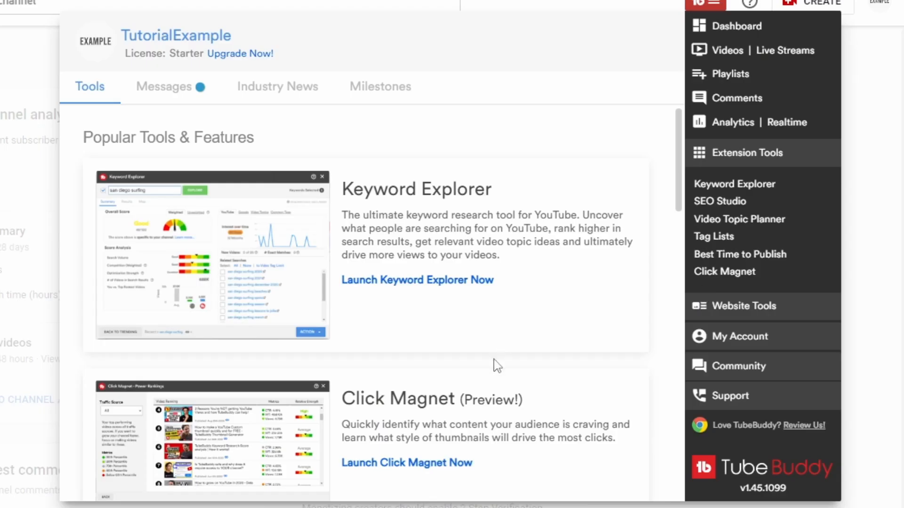
pyautogui.scroll(-2, 401, 398)
pyautogui.moveTo(371, 351); pyautogui.dragTo(400, 359)
pyautogui.click(399, 359)
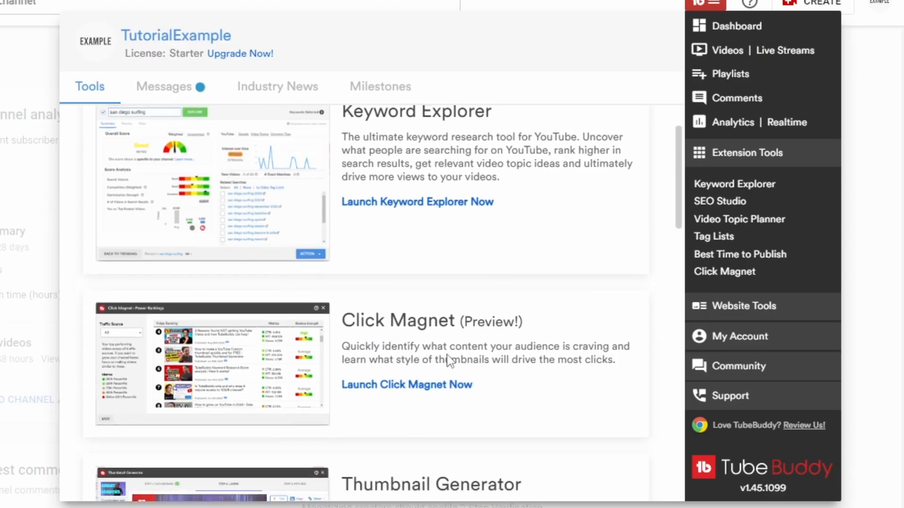
pyautogui.moveTo(405, 360); pyautogui.dragTo(461, 364)
pyautogui.click(460, 363)
pyautogui.scroll(-3, 460, 365)
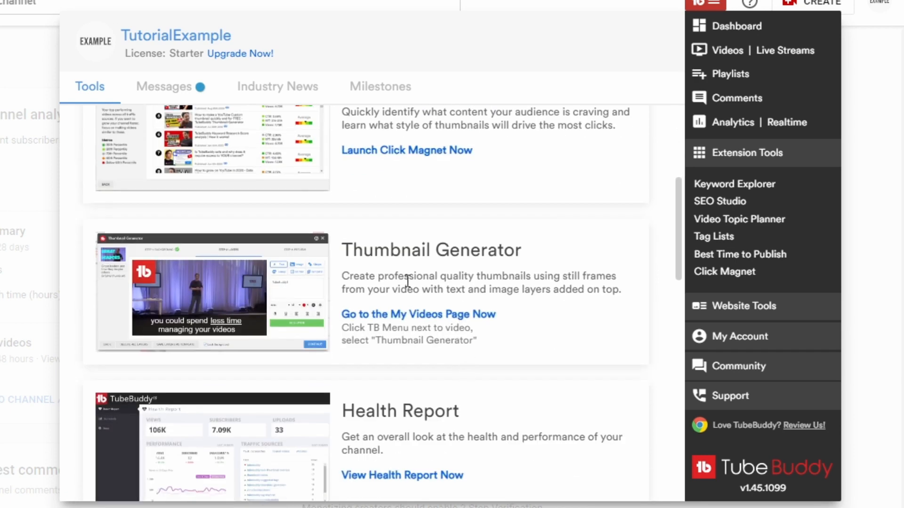
pyautogui.scroll(-5, 407, 277)
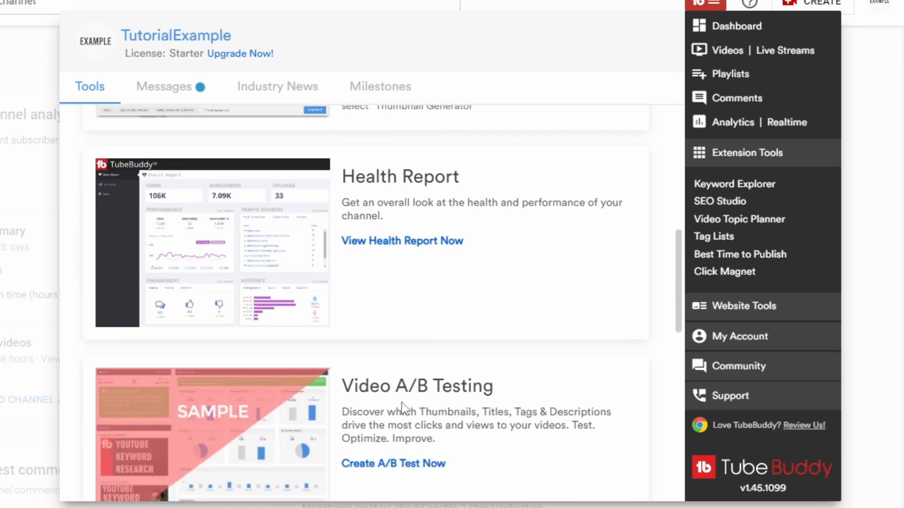
pyautogui.scroll(-2, 402, 407)
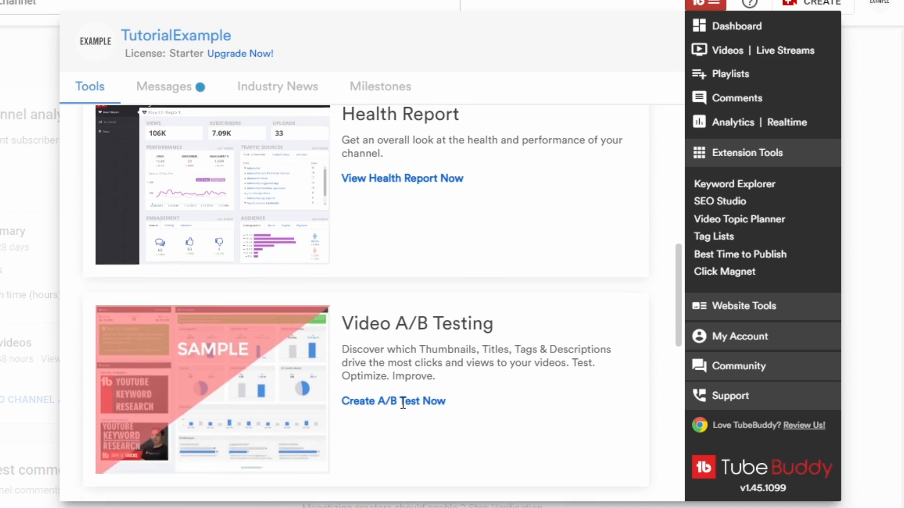
pyautogui.scroll(-3, 440, 349)
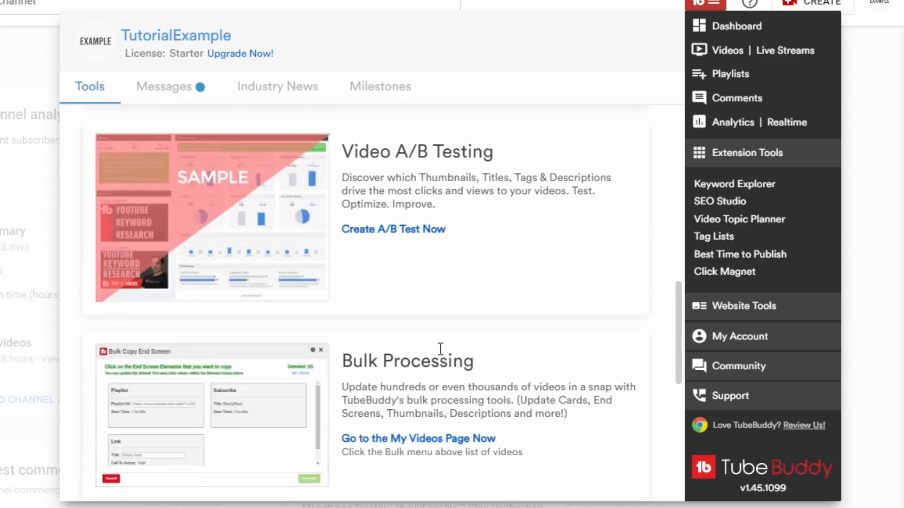
pyautogui.scroll(-3, 348, 233)
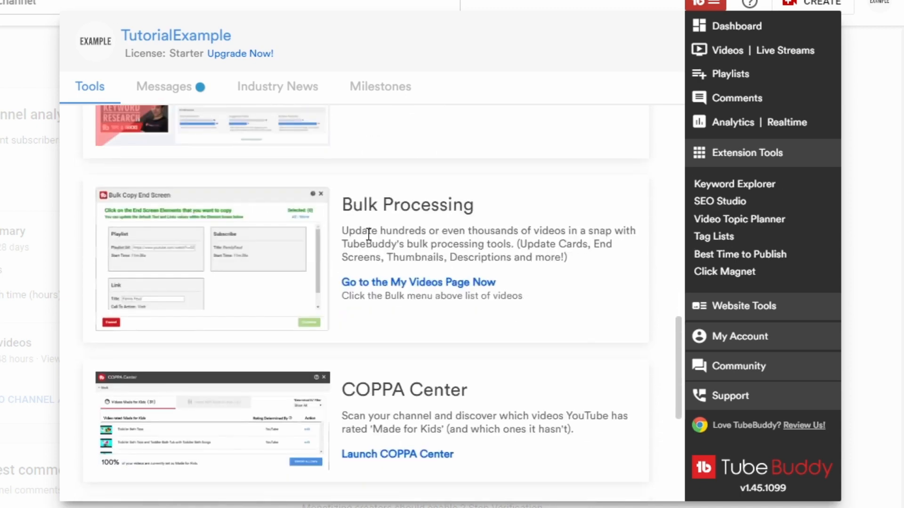
pyautogui.scroll(-2, 354, 210)
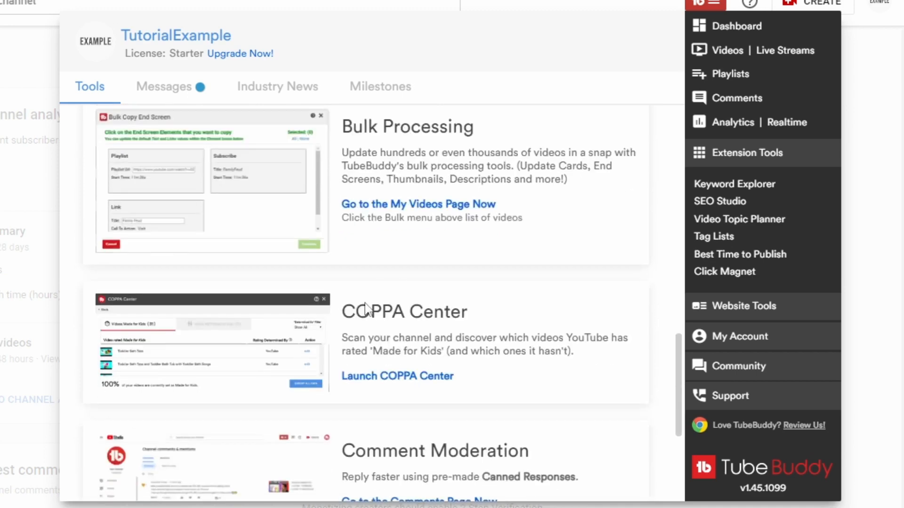
pyautogui.scroll(-2, 401, 284)
pyautogui.scroll(-2, 301, 370)
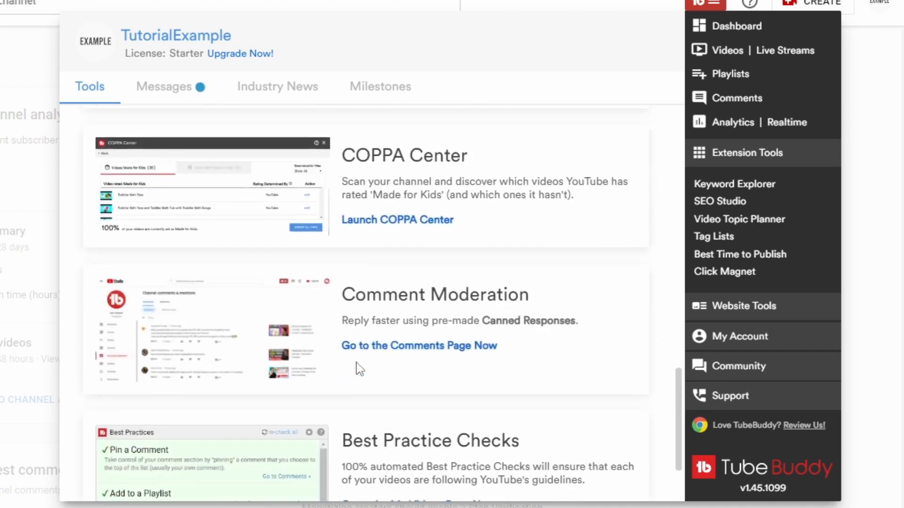
pyautogui.scroll(10, 359, 368)
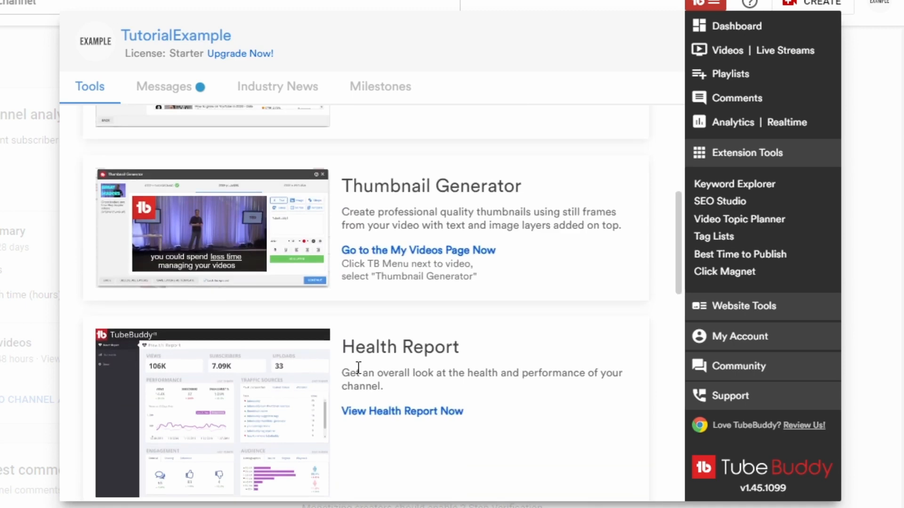
pyautogui.scroll(5, 358, 368)
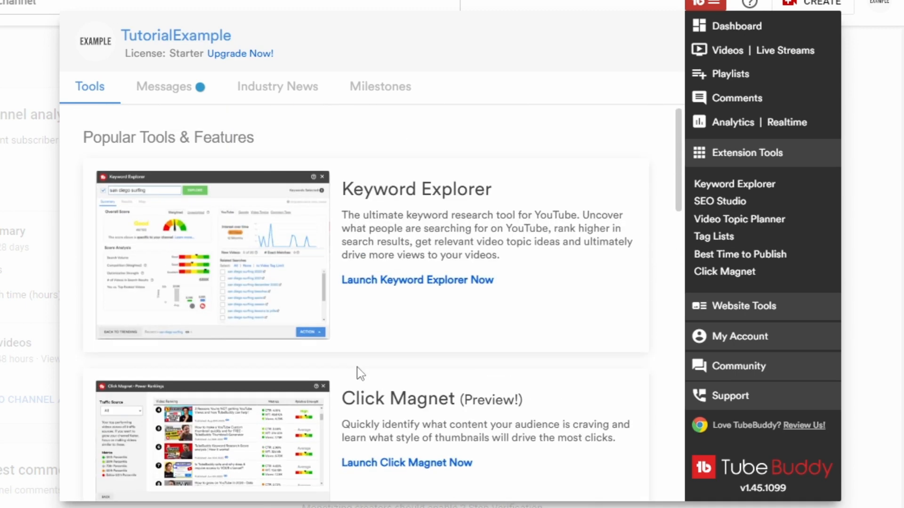